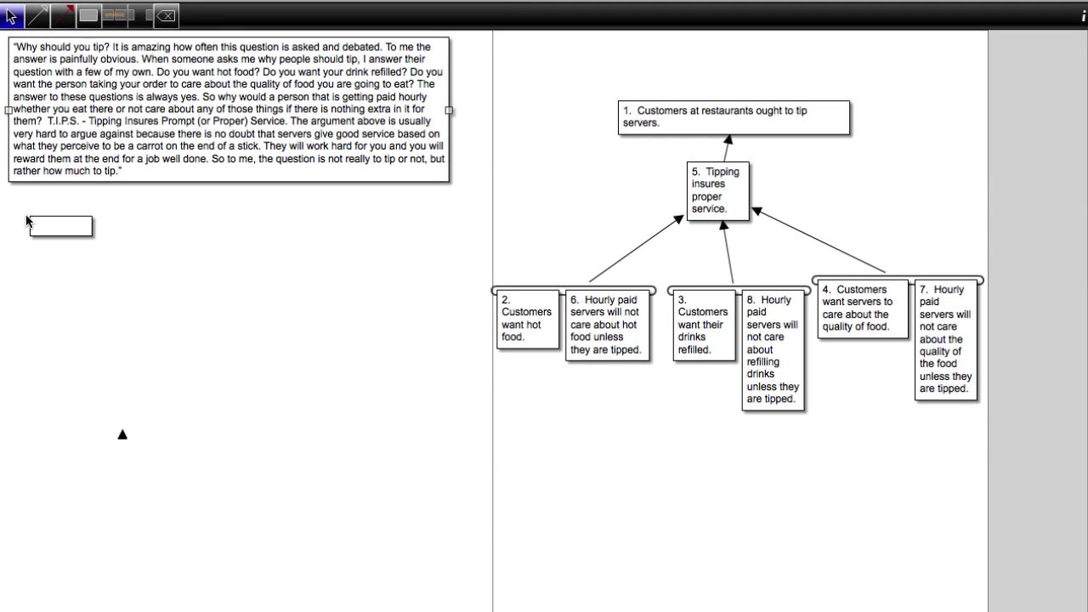
# Widen the empty box below the passage to nearly the passage box's right edge and enter the heading "SUFFICIENCY" followed by a blank line.
pyautogui.click(85, 227)
pyautogui.moveTo(92, 227); pyautogui.dragTo(447, 228)
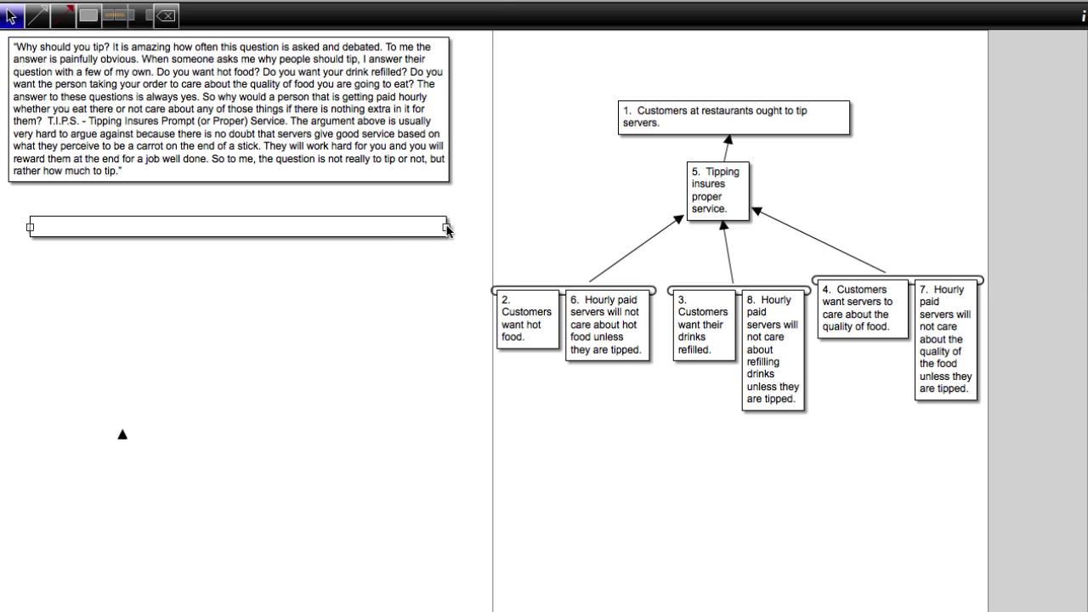
pyautogui.doubleClick(45, 229)
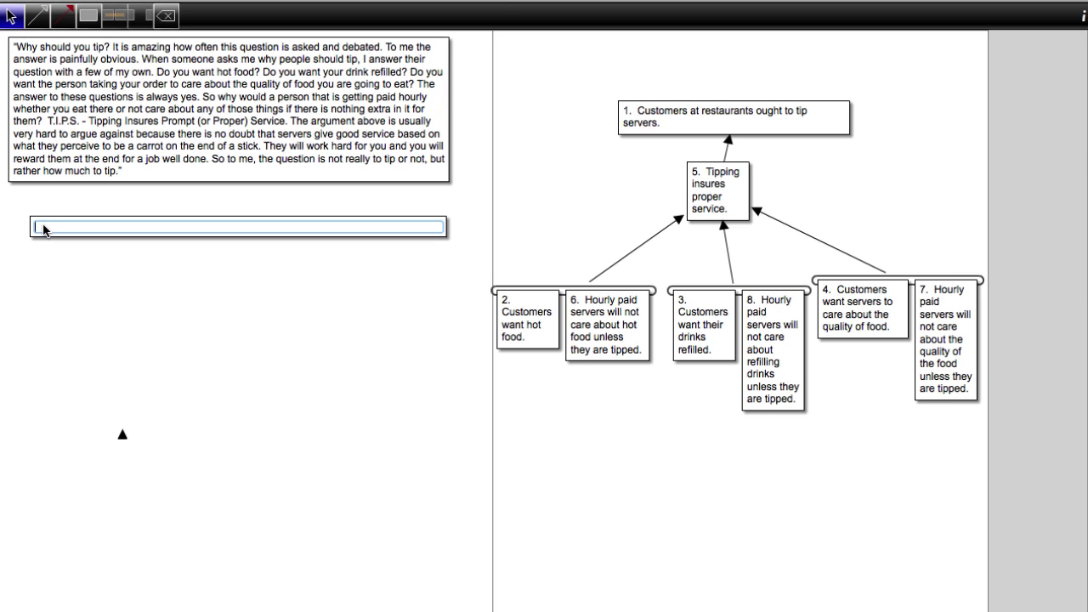
pyautogui.write('SUFFICIENCY')
pyautogui.press('Return')
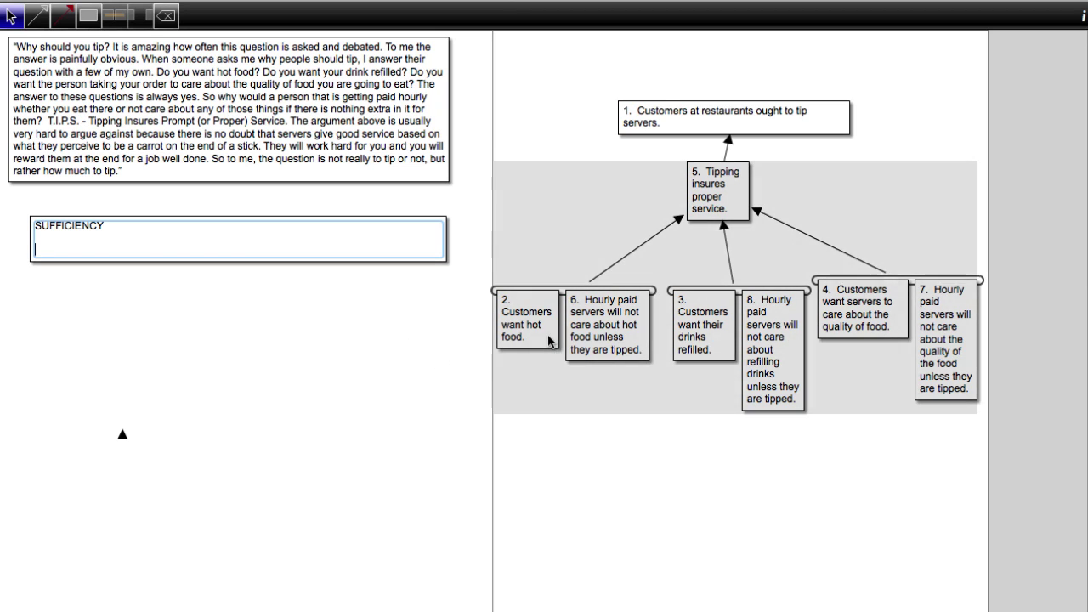
# Start the first entry under the heading with "2, 6, 3, 8, 4, 7. Sufficient. These premises together".
pyautogui.write('2. ')
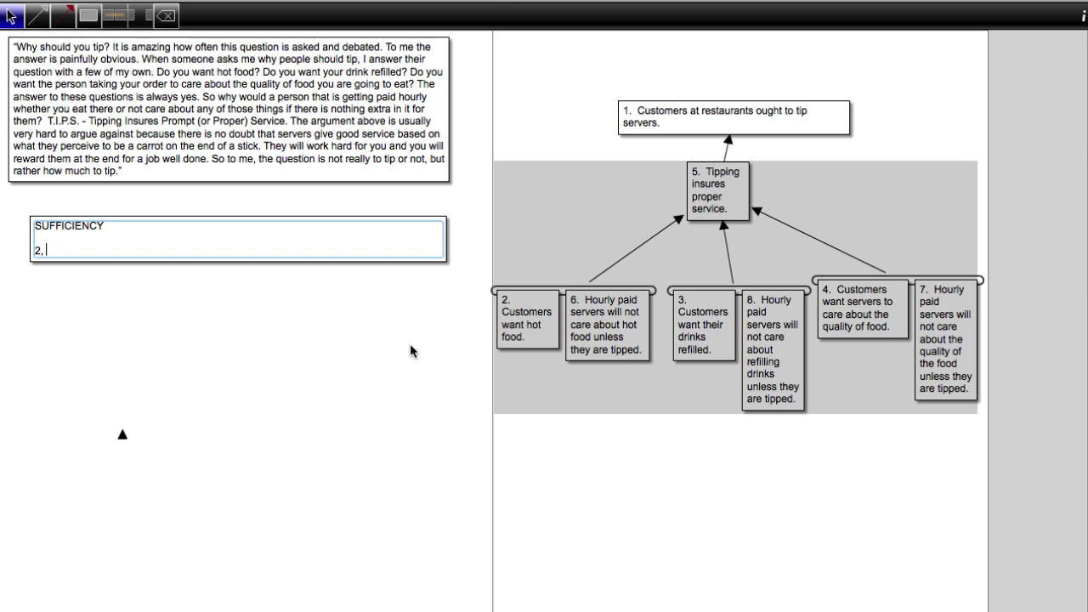
pyautogui.write('6, 3, 8, 4, 7')
pyautogui.write('Sufficiency')
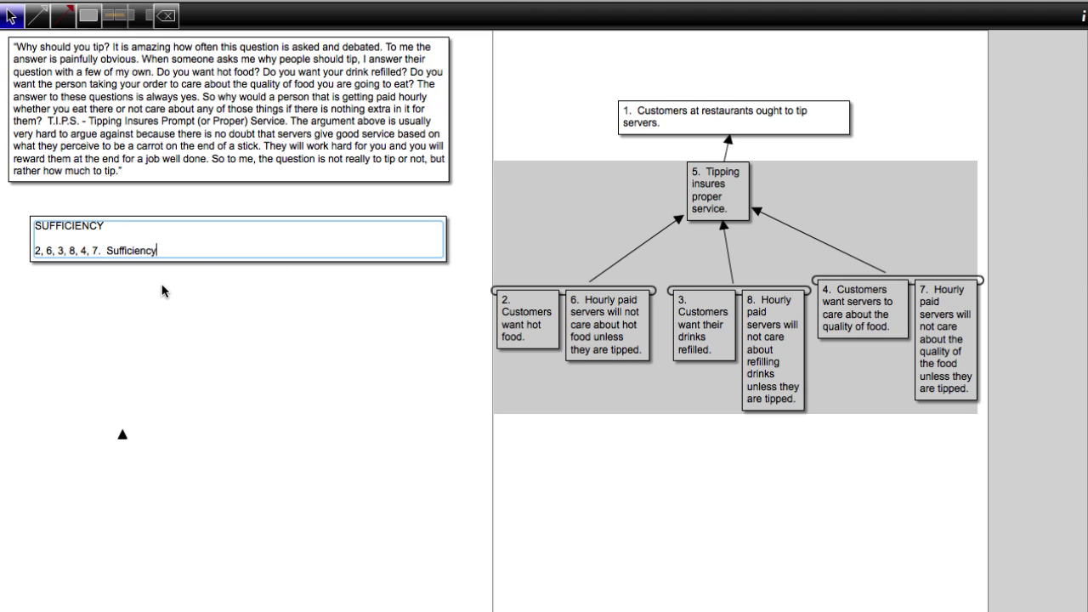
pyautogui.press('BackSpace')
pyautogui.press('BackSpace')
pyautogui.write('t.  These premises together')
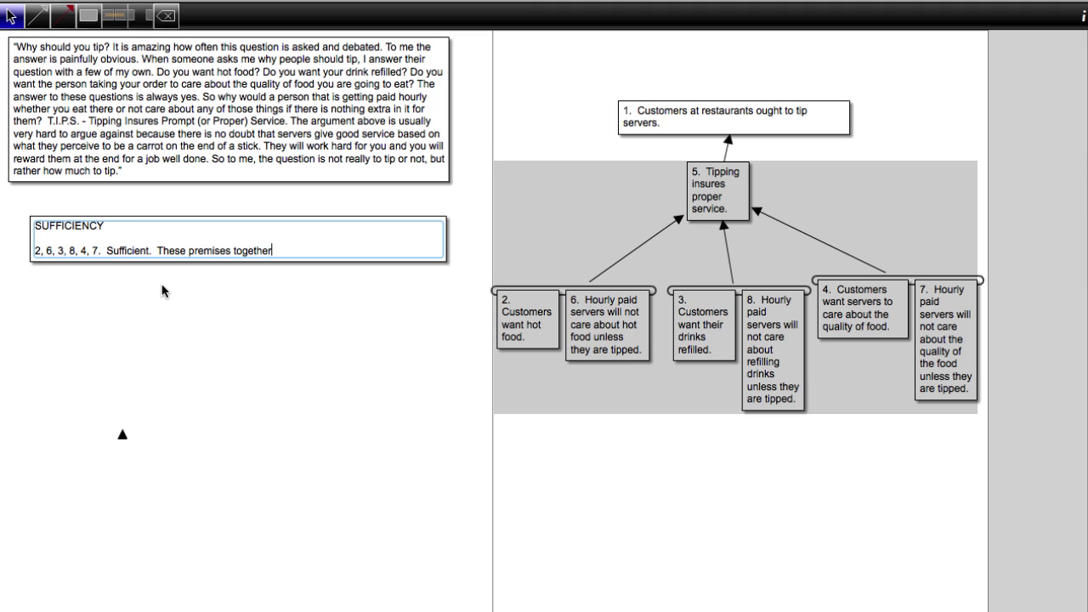
# Continue with "focus on three main elements of proper service: food temperature, refilling of drinks, and quality of food. Although there may be".
pyautogui.write(' focus on three main elem')
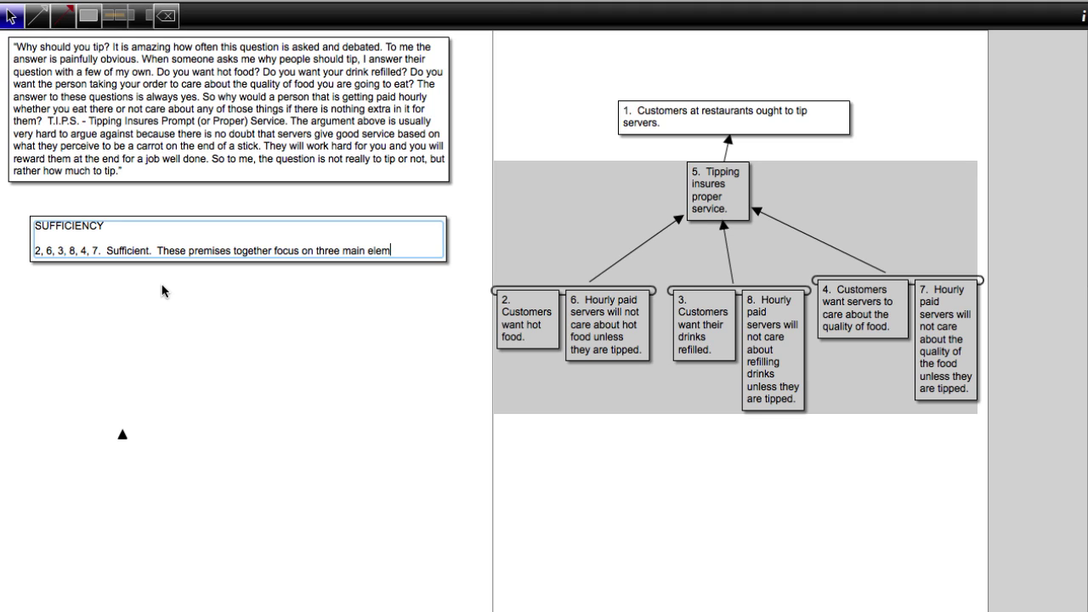
pyautogui.write('ents of proper servi')
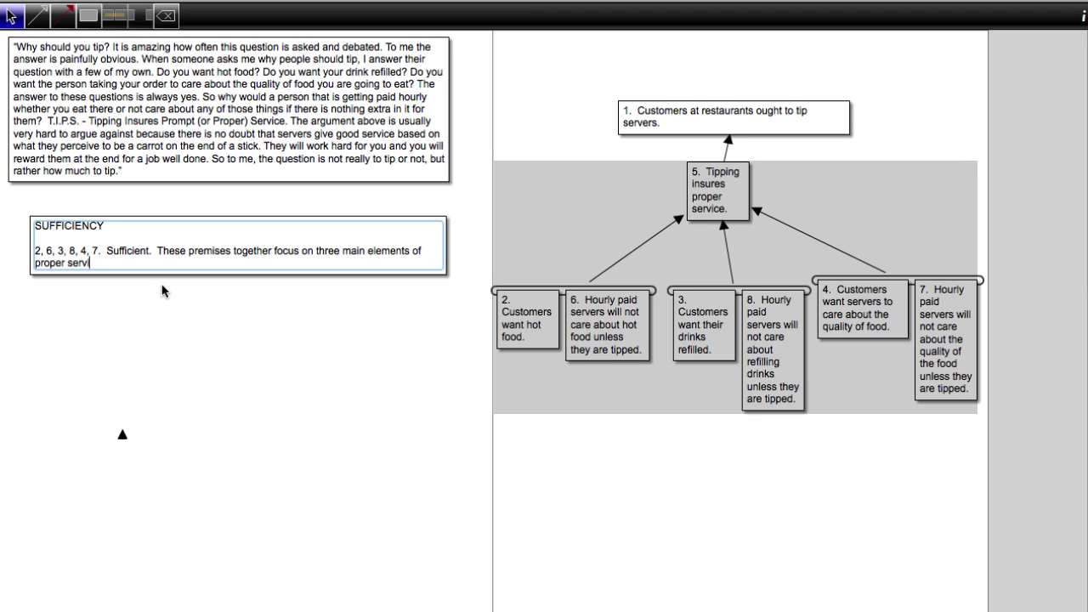
pyautogui.write('ce: food tmep')
pyautogui.press('BackSpace')
pyautogui.press('BackSpace')
pyautogui.press('BackSpace')
pyautogui.write('emperature')
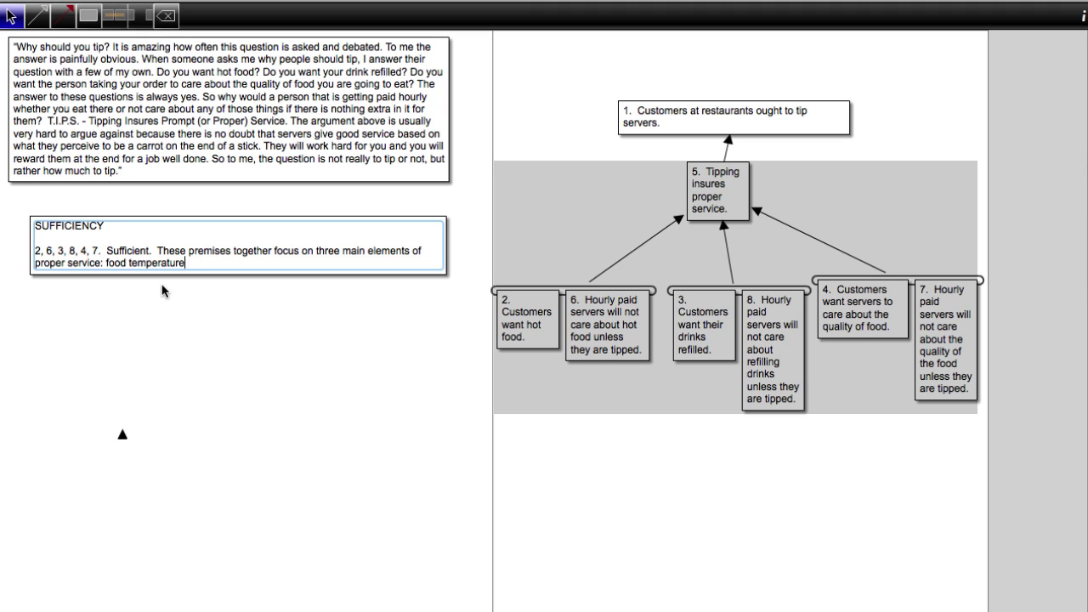
pyautogui.write(', refilling of drinks, and quality of')
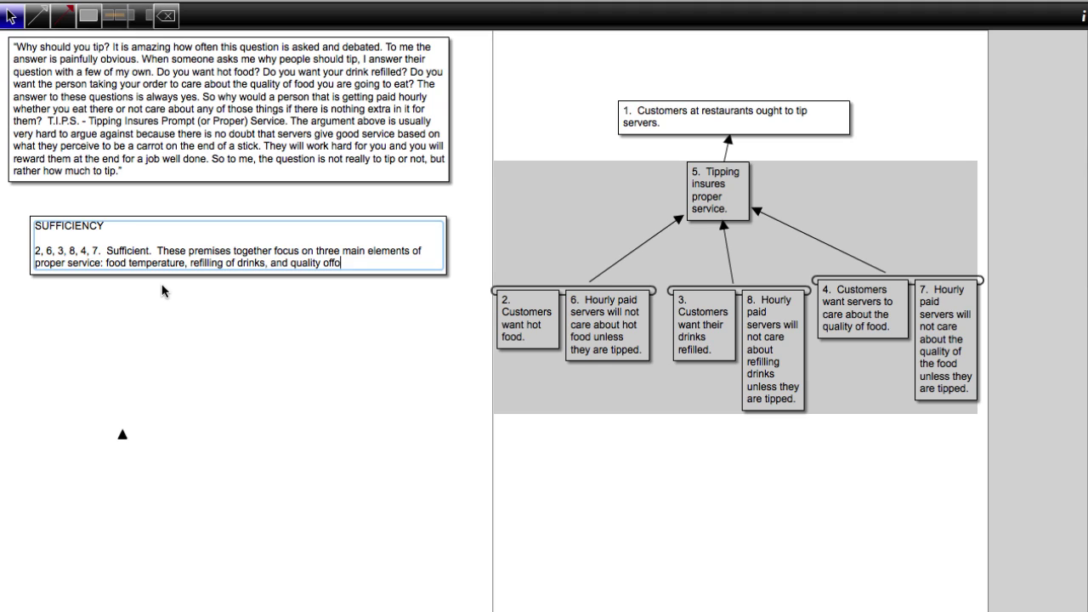
pyautogui.write(' food.  Although there may be ')
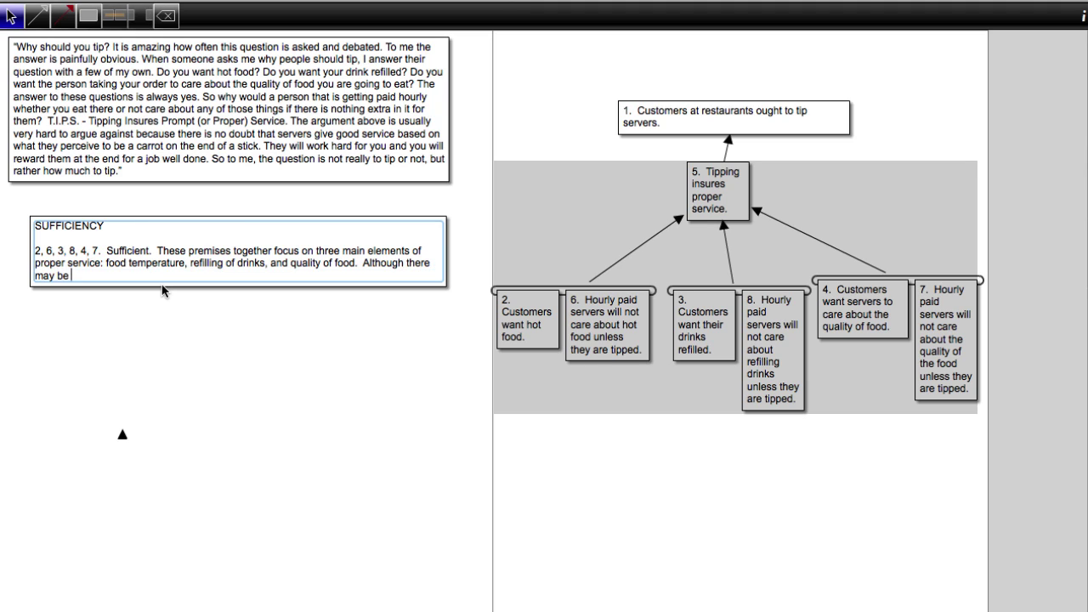
# Extend the sentence with "some other elements not mentioned in this argument (such as having a pleasant manner, or".
pyautogui.write('some other elements not mentioned in th')
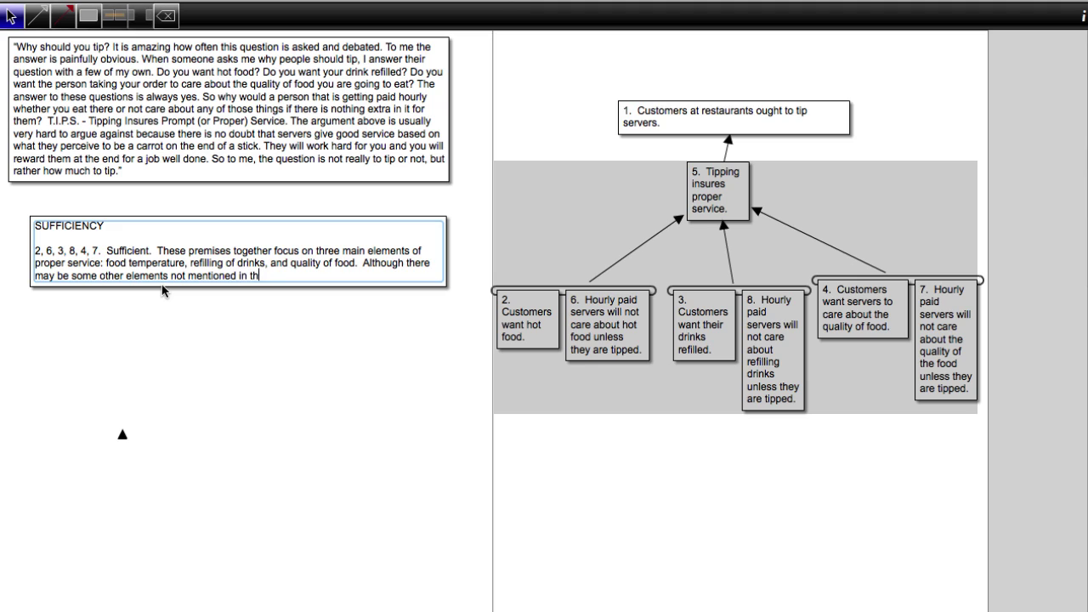
pyautogui.write('is argument (such')
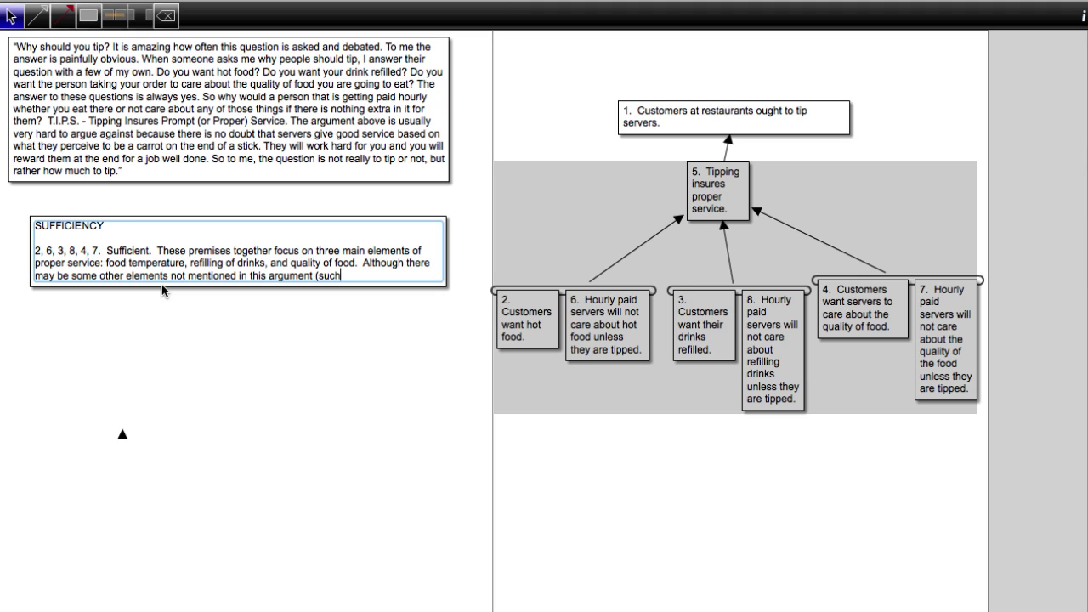
pyautogui.write(' as having a pleasant manner, or')
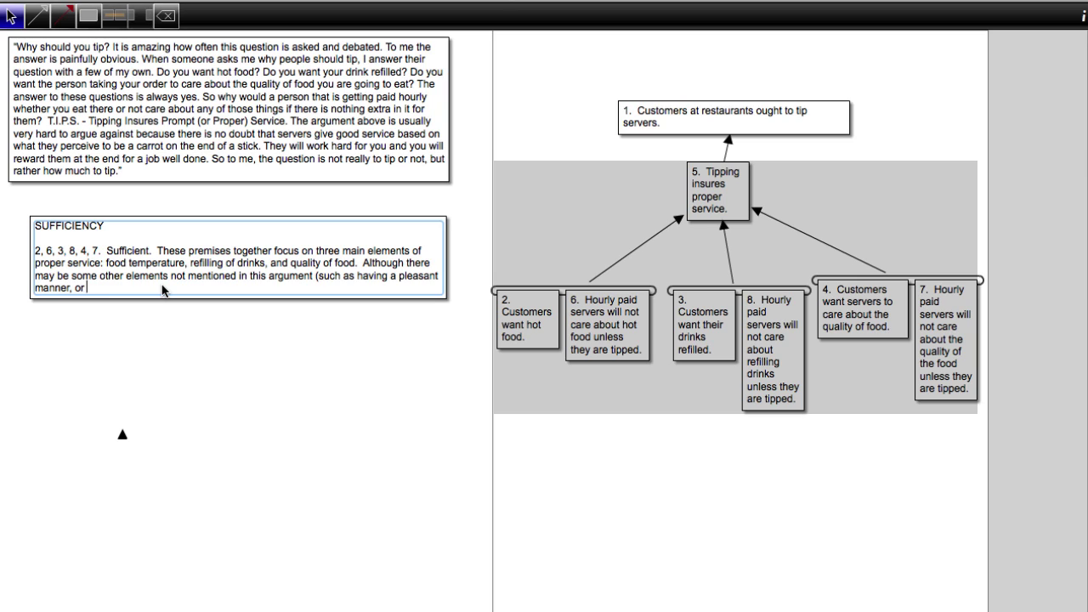
# Complete the sentence with "knowing how to pair wine and food), the ones mentioned are among the most important.".
pyautogui.write(' knowing how to pair win')
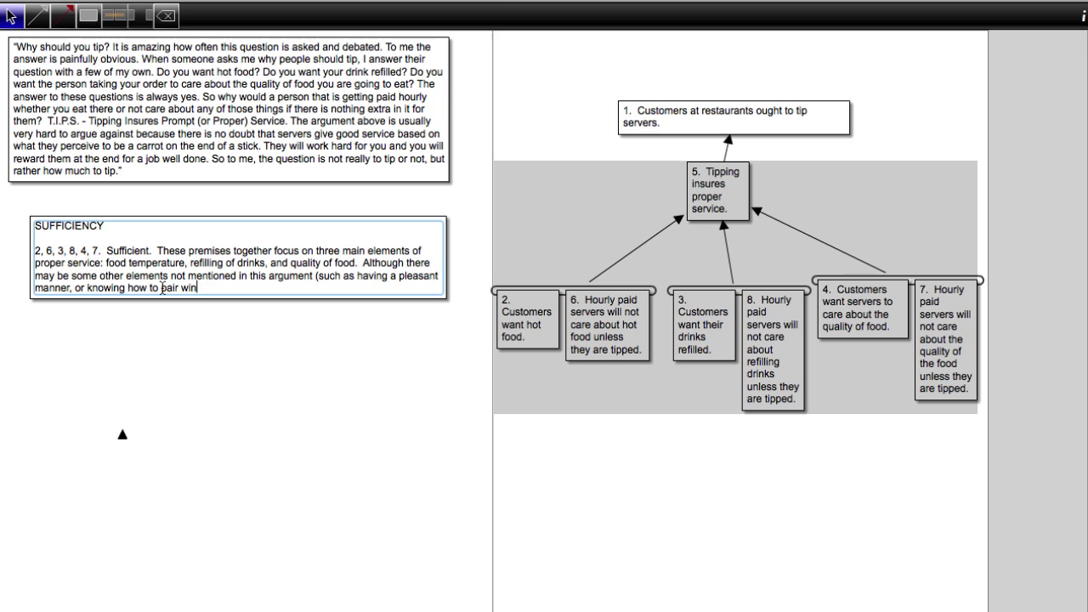
pyautogui.write('e and food), the ones me')
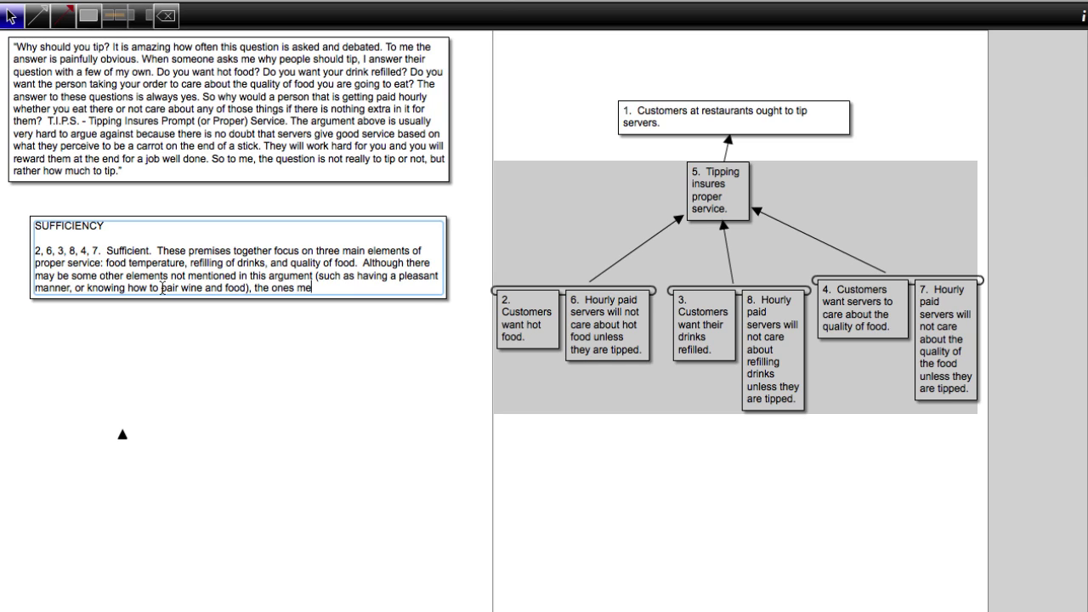
pyautogui.write('ntioned are among the most')
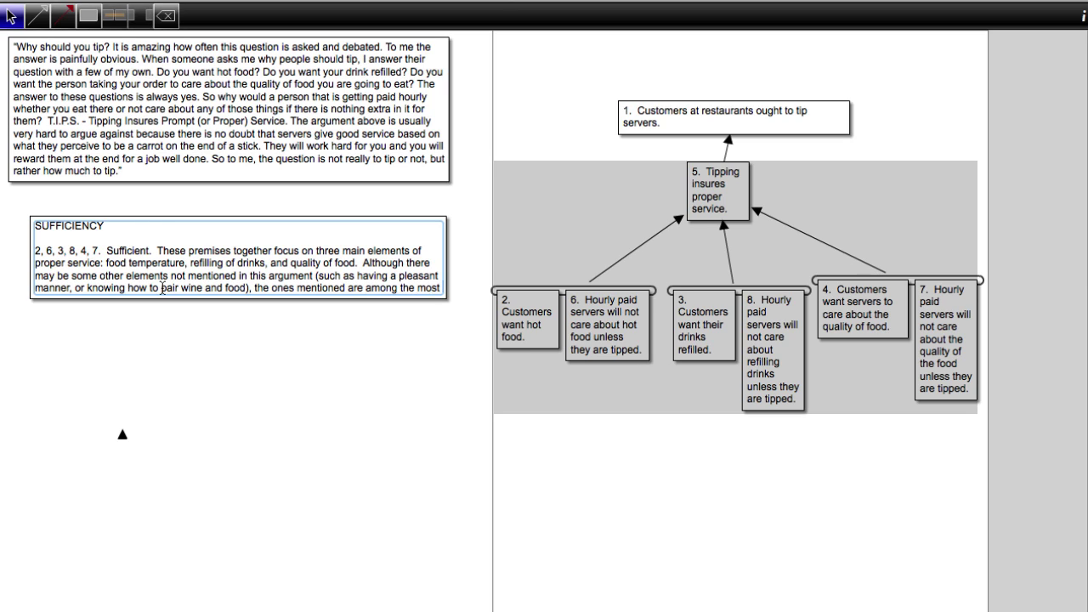
pyautogui.write(' important')
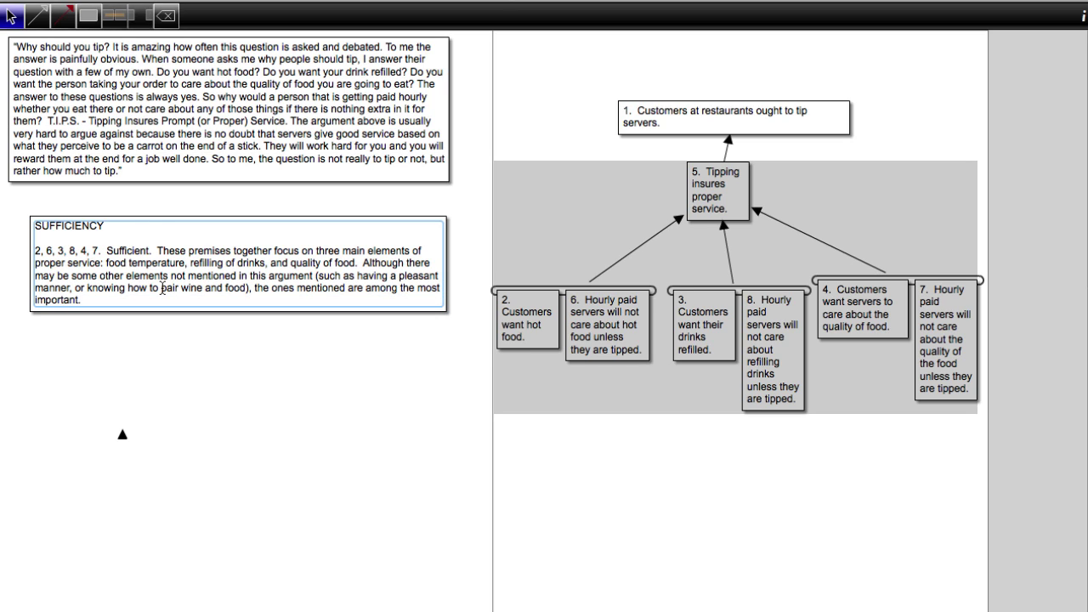
# Close the first entry with "Therefore, they are enough to establish premise 5, which is that tipping insures proper service.".
pyautogui.write('.  Therefore, they are enough to e')
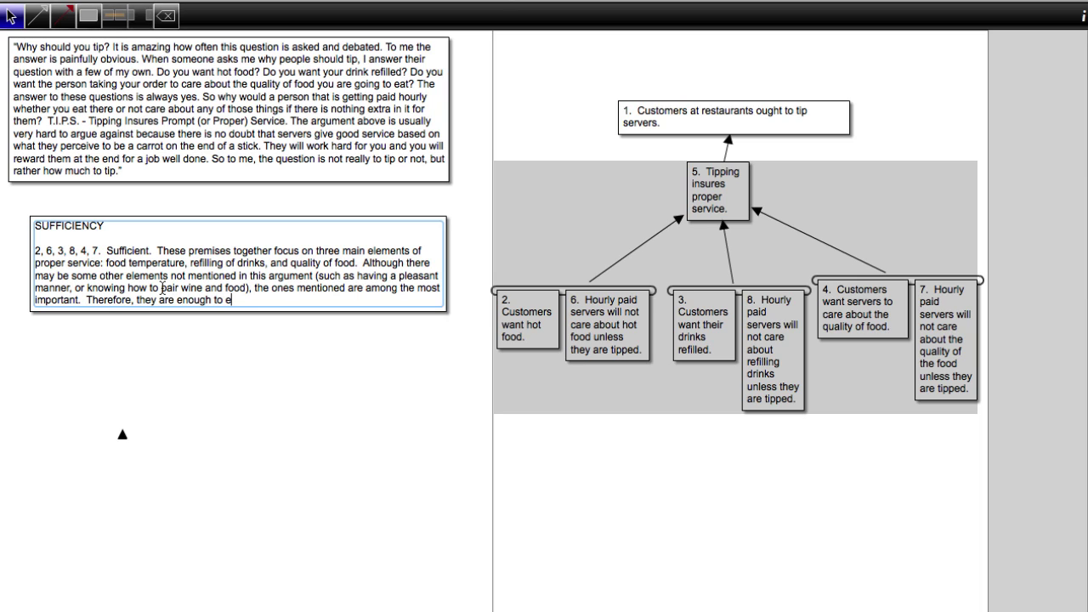
pyautogui.write('stablish pre')
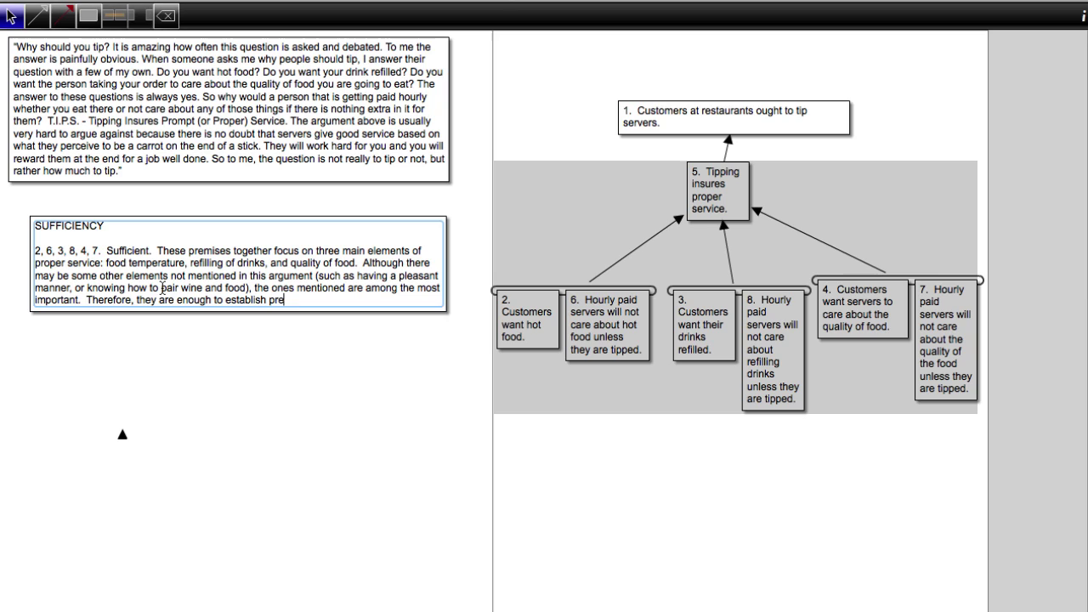
pyautogui.write('mise 5, which ')
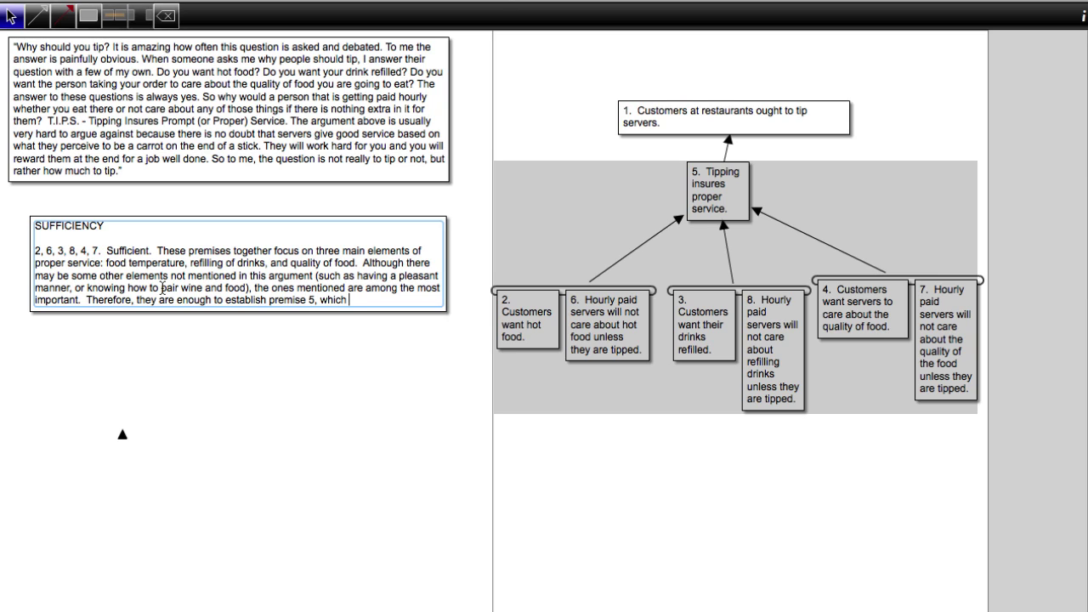
pyautogui.write('is that tipping insures proper')
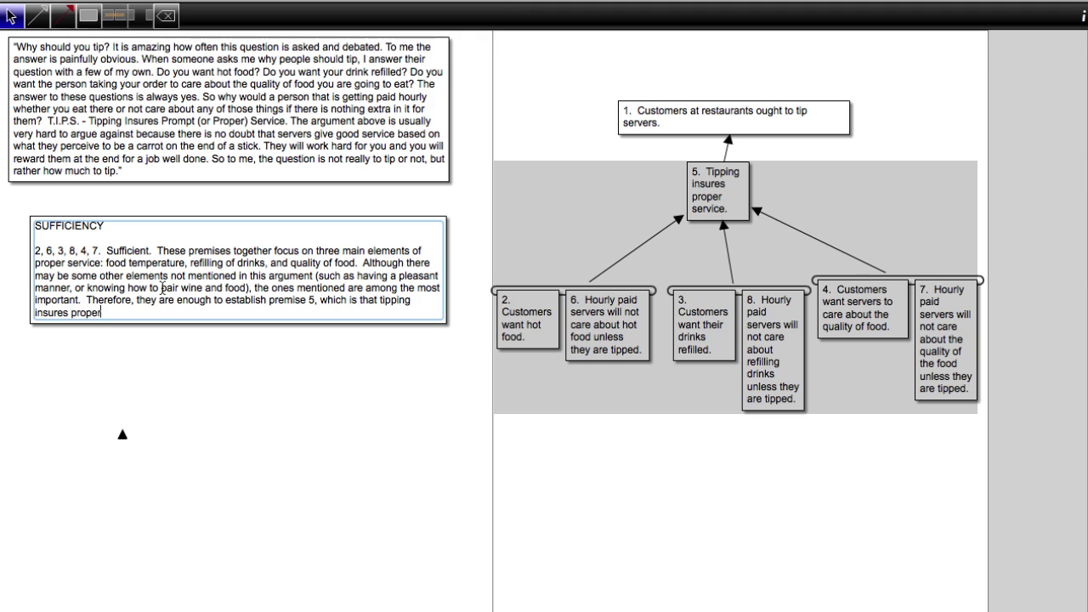
pyautogui.write(' service.')
# Add a second entry on a new line: "5. Sufficient. Proper service is crucial to a positive dining experience.".
pyautogui.press('Return')
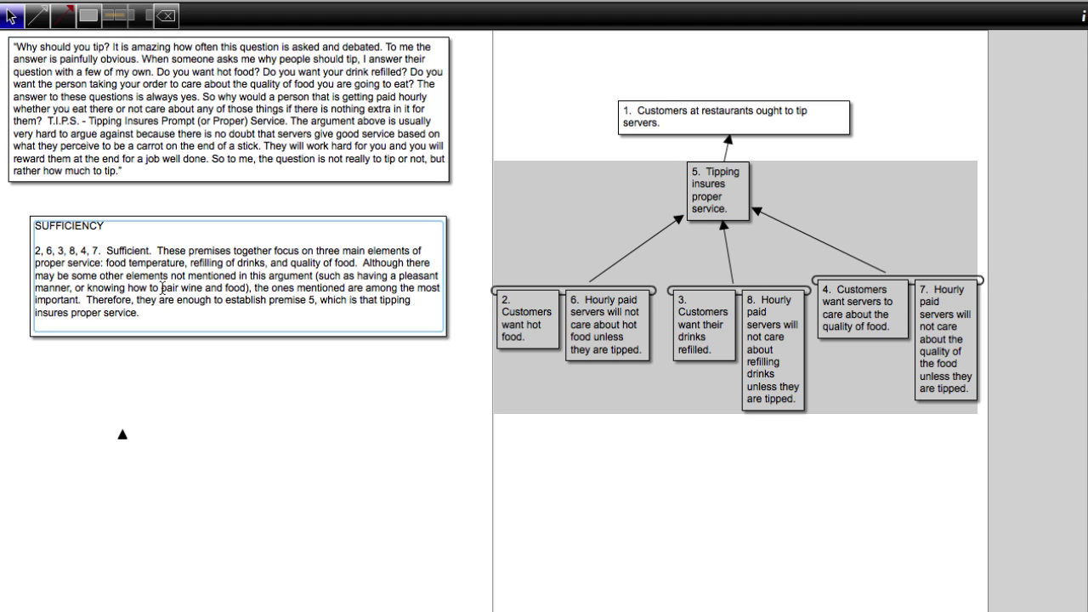
pyautogui.press('Return')
pyautogui.write('5.')
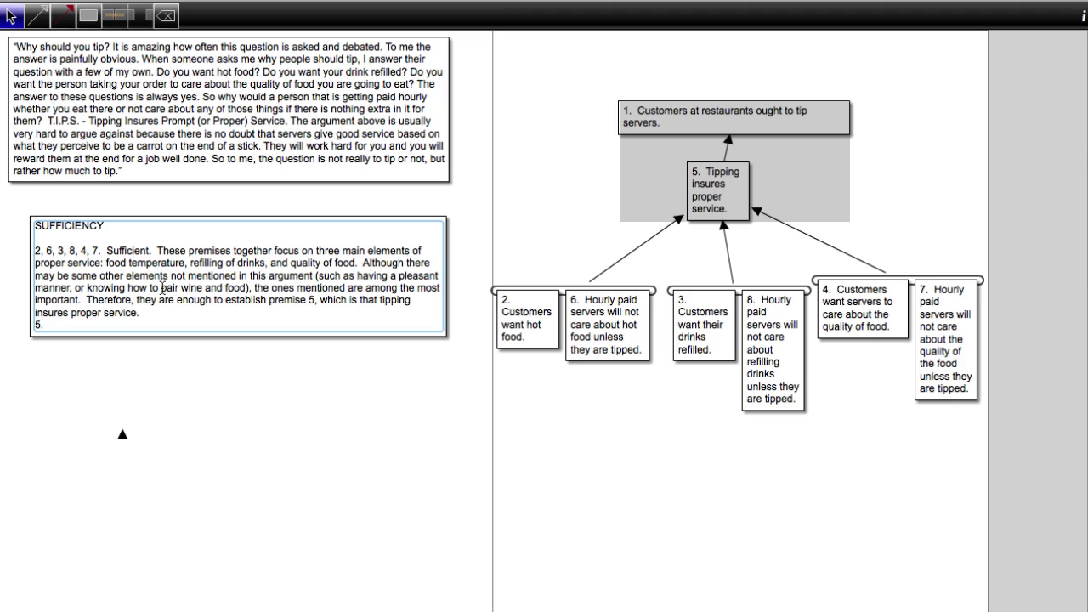
pyautogui.write('Sufficient.  Proper service t')
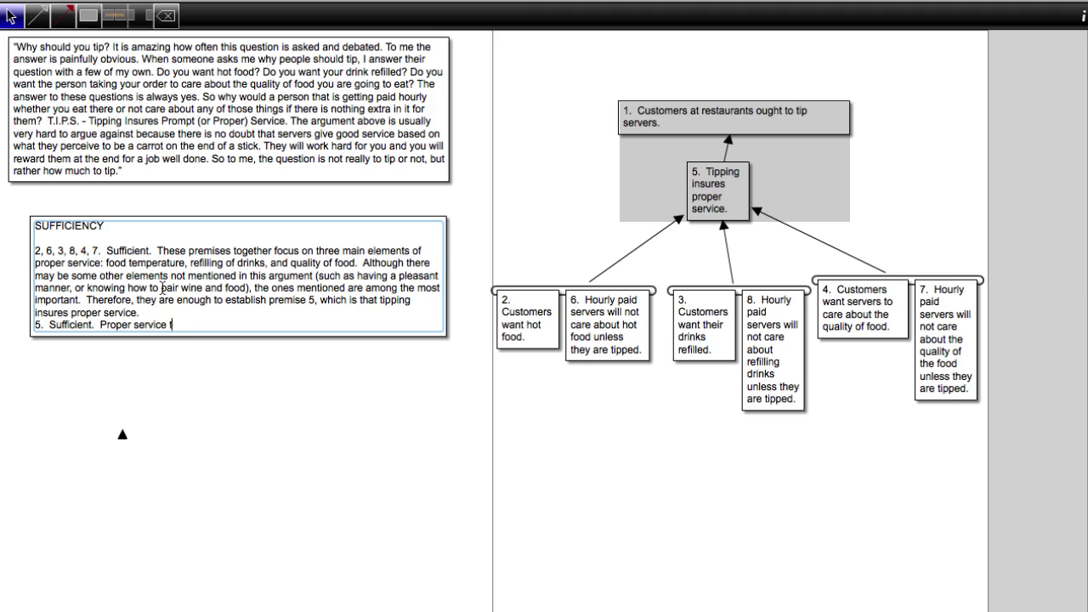
pyautogui.press('BackSpace')
pyautogui.write('is crucial to a positive experience')
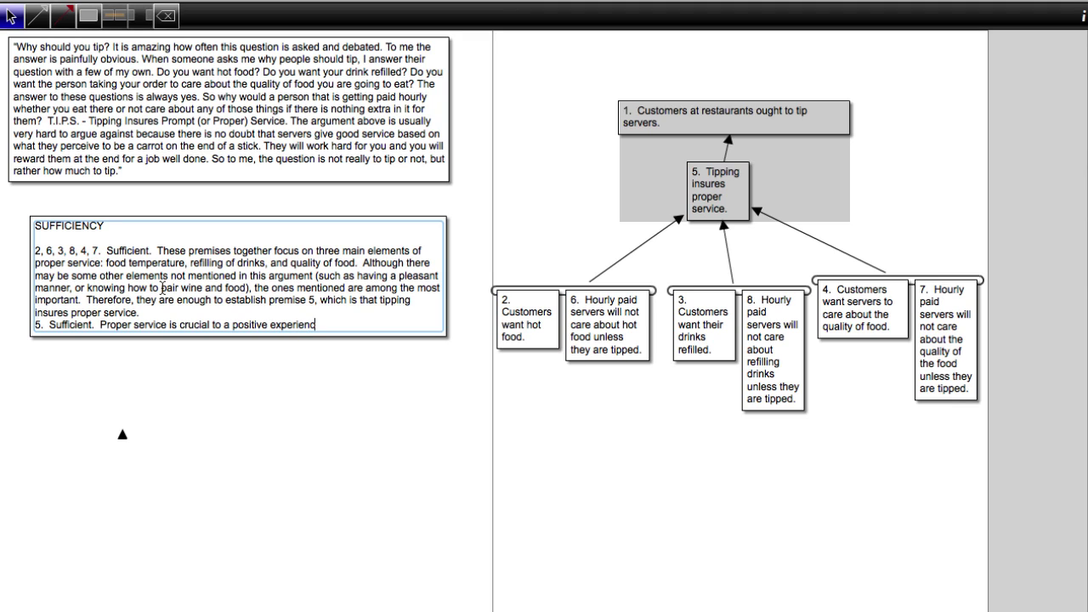
pyautogui.press('BackSpace')
pyautogui.press('BackSpace')
pyautogui.press('BackSpace')
pyautogui.press('BackSpace')
pyautogui.press('BackSpace')
pyautogui.press('BackSpace')
pyautogui.press('BackSpace')
pyautogui.press('BackSpace')
pyautogui.press('BackSpace')
pyautogui.press('BackSpace')
pyautogui.press('BackSpace')
pyautogui.write('dining experience.')
# Add "So if a certain action would insure it, then that is enough evidence to justify a claim that says that that action should be done.".
pyautogui.write('  So it a certain action')
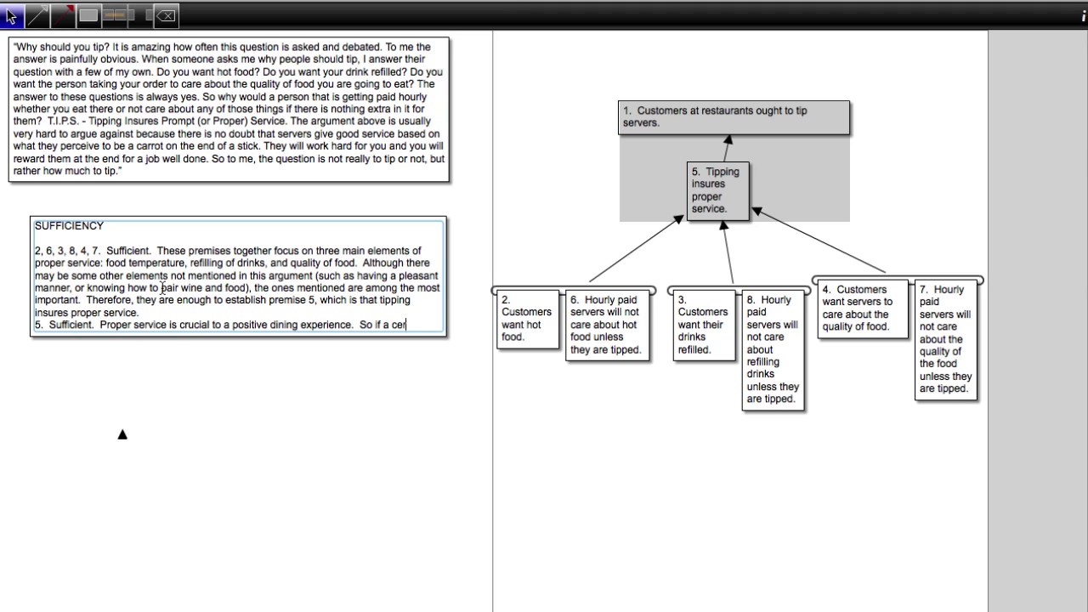
pyautogui.write(' woul')
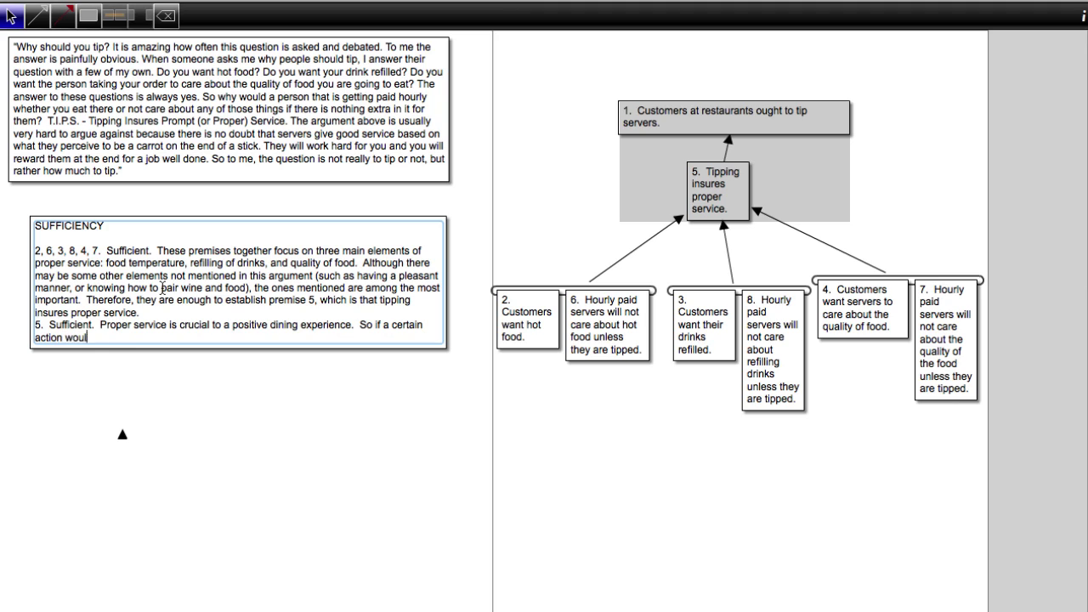
pyautogui.write('d insure it, then that is')
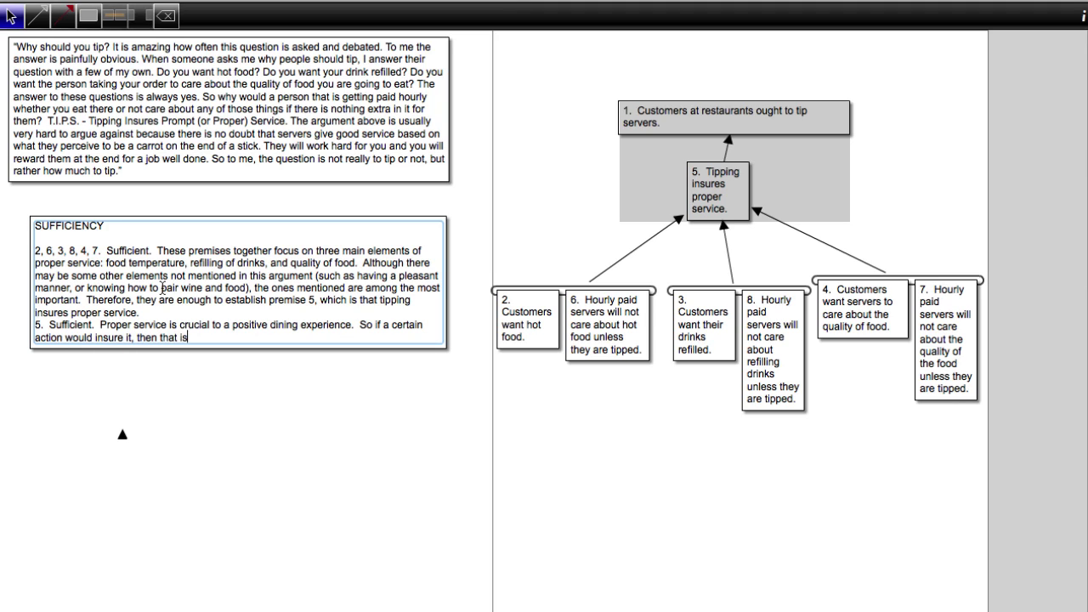
pyautogui.write(' enough evidence to justify ')
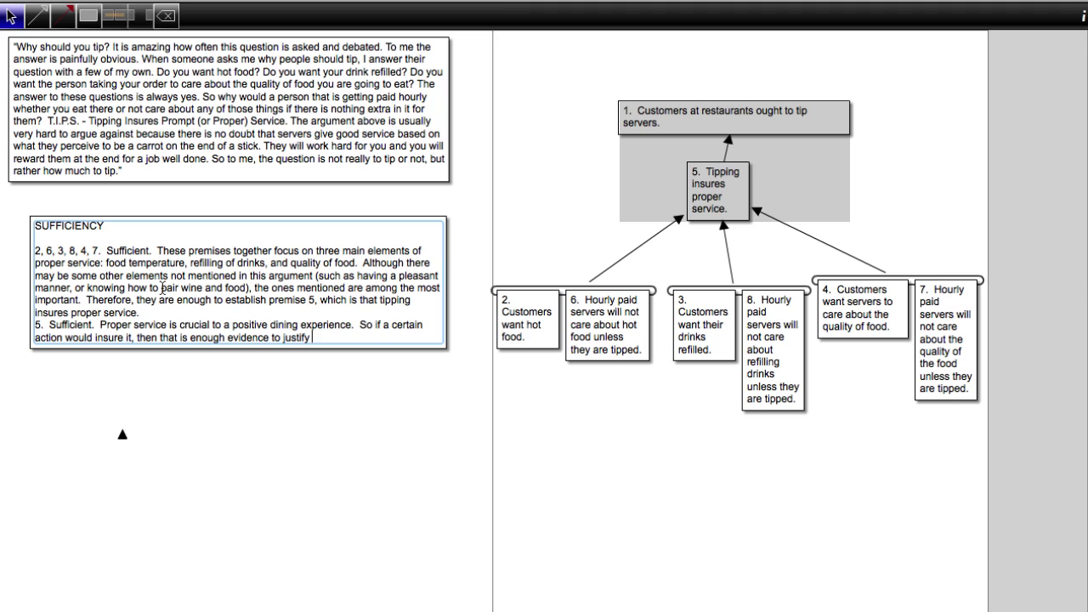
pyautogui.write('tha claim that says that that')
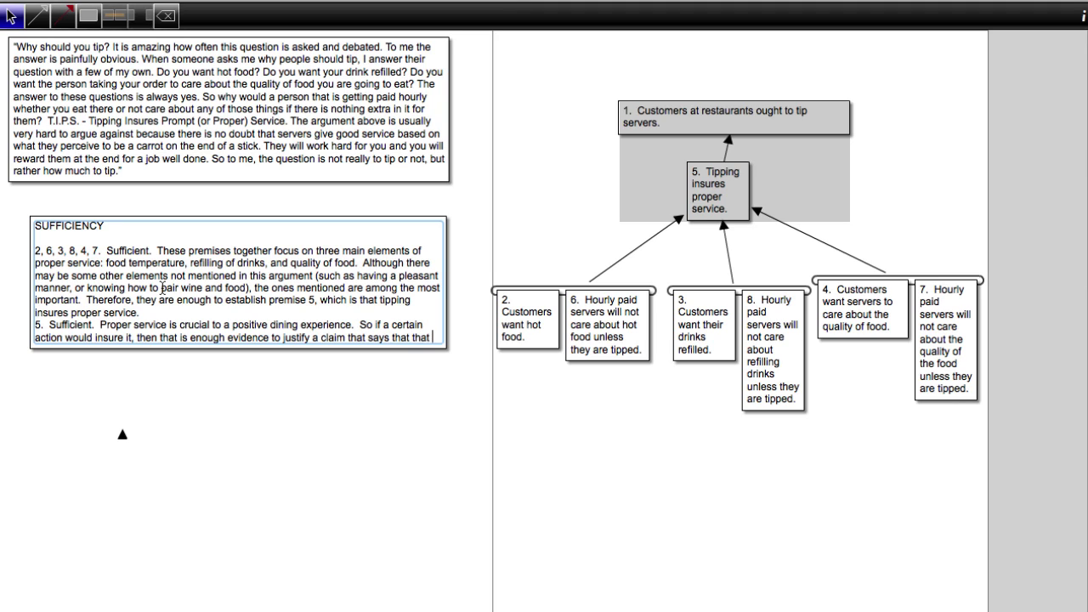
pyautogui.write(' action should be')
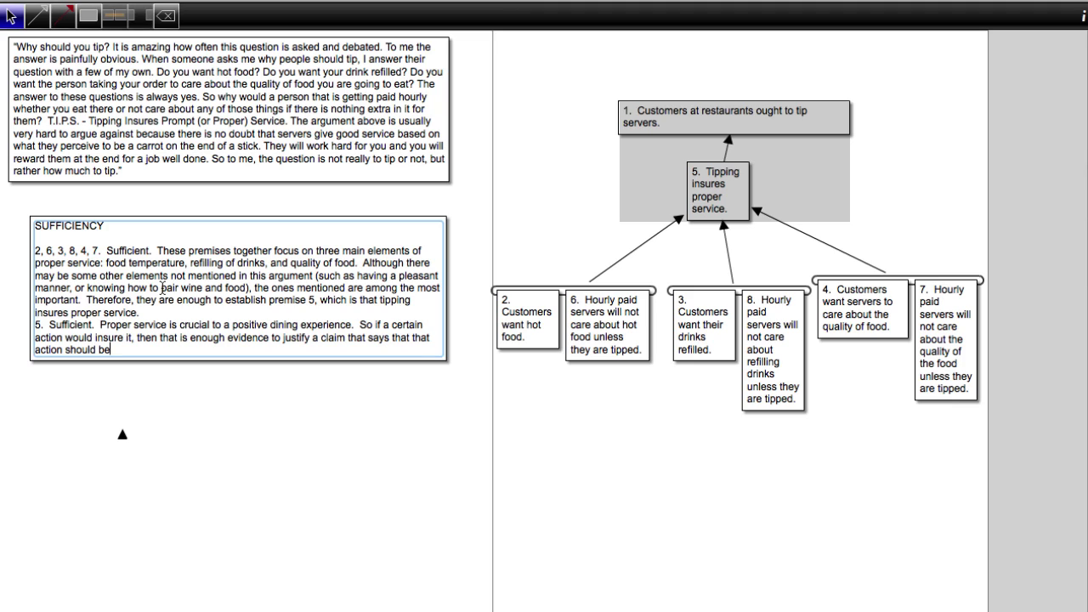
pyautogui.write(' done.')
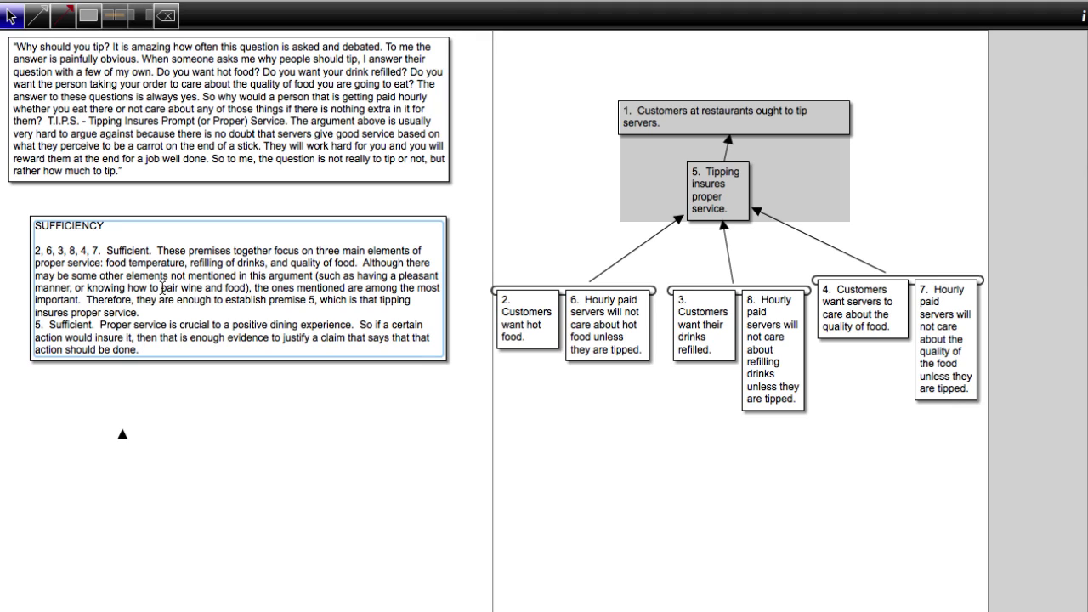